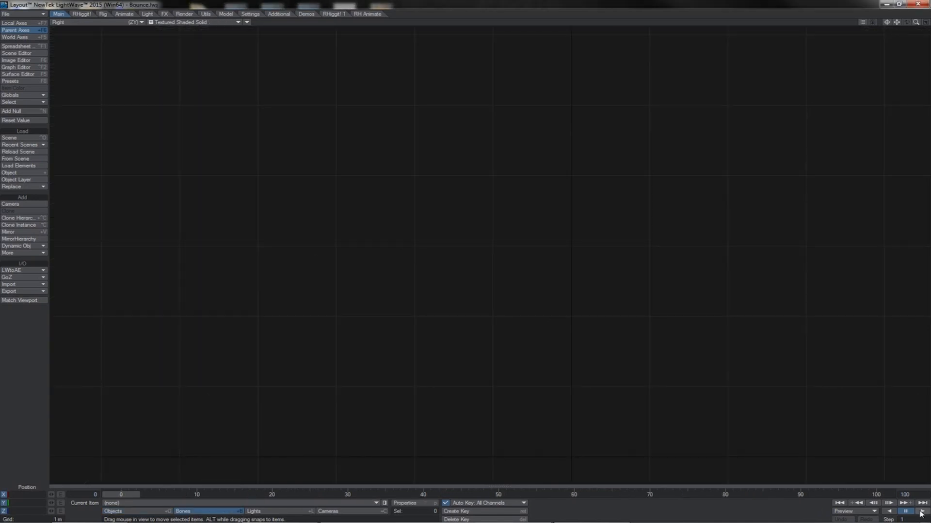
Play back the animation in the Bounce scene
click(920, 512)
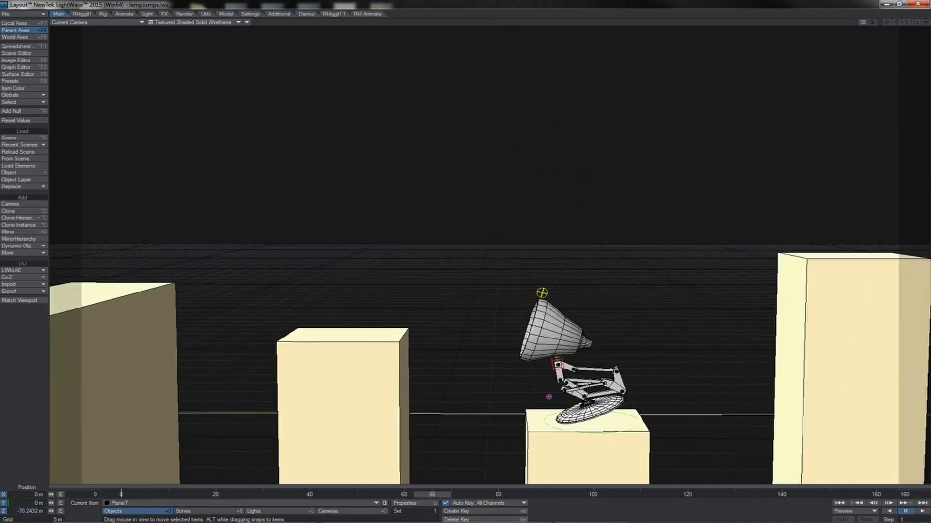
Scrub the lamp jump animation back to frame 51 and forward again to frame 66 to review the jump between blocks
drag(446, 496, 361, 495)
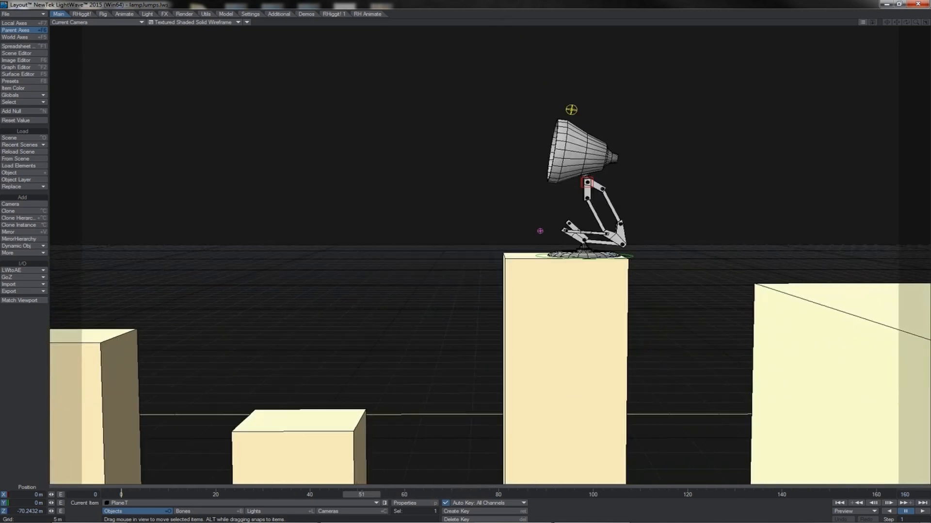
drag(361, 495, 404, 495)
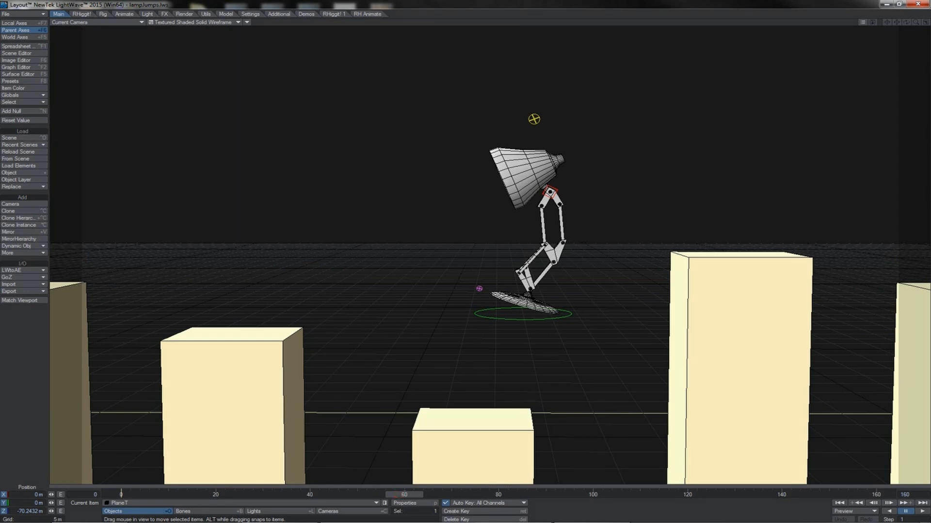
drag(399, 498, 428, 498)
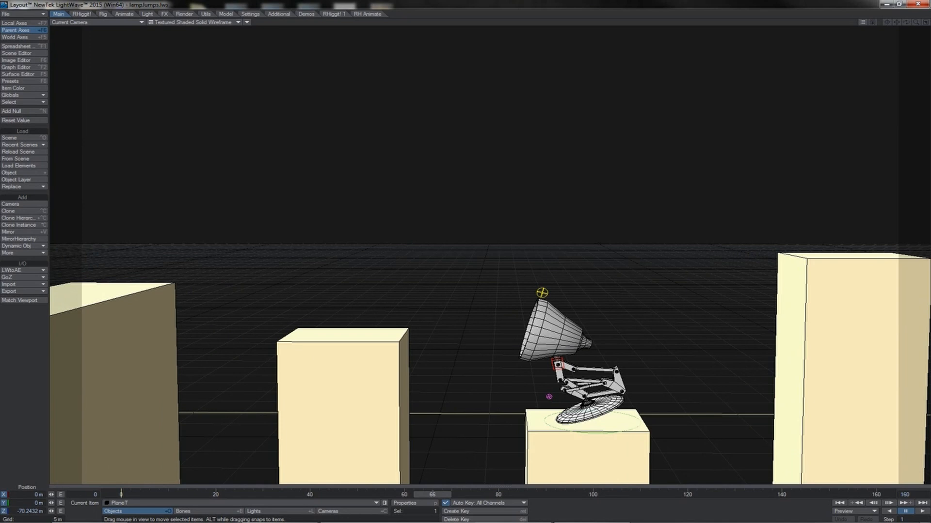
Step back and forth between frames 63 and 69 to examine the lamp's landing and takeoff poses on the low block
key(Left)
key(Left)
key(Left)
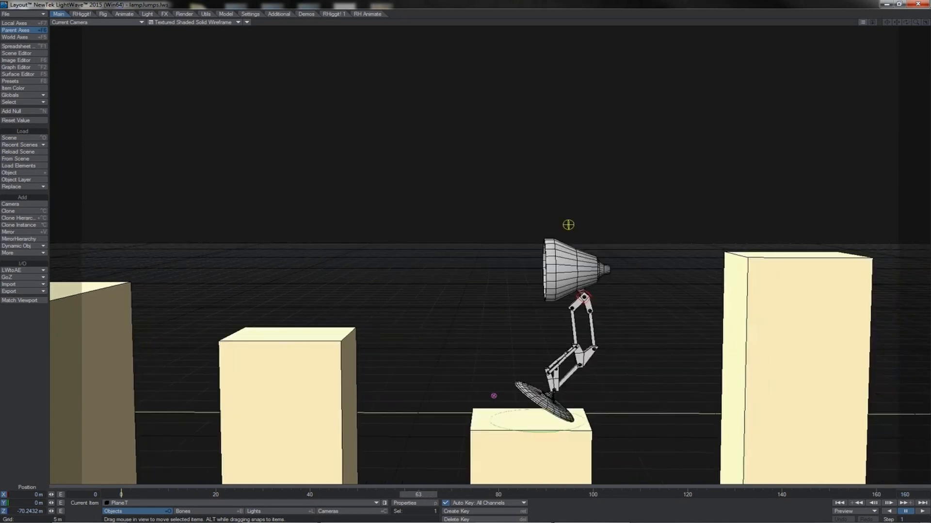
key(Right)
key(Right)
key(Right)
key(Right)
key(Right)
key(Right)
key(Right)
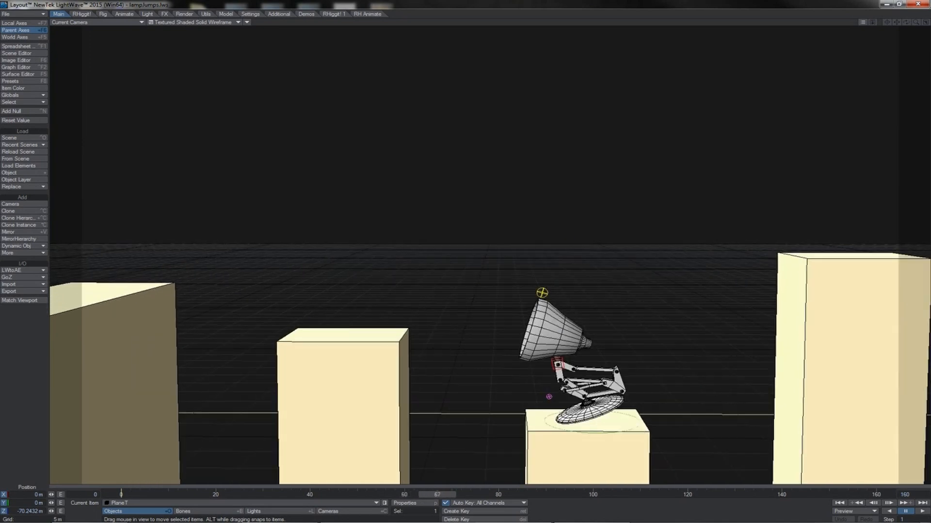
key(Left)
key(Left)
key(Left)
key(Left)
key(Left)
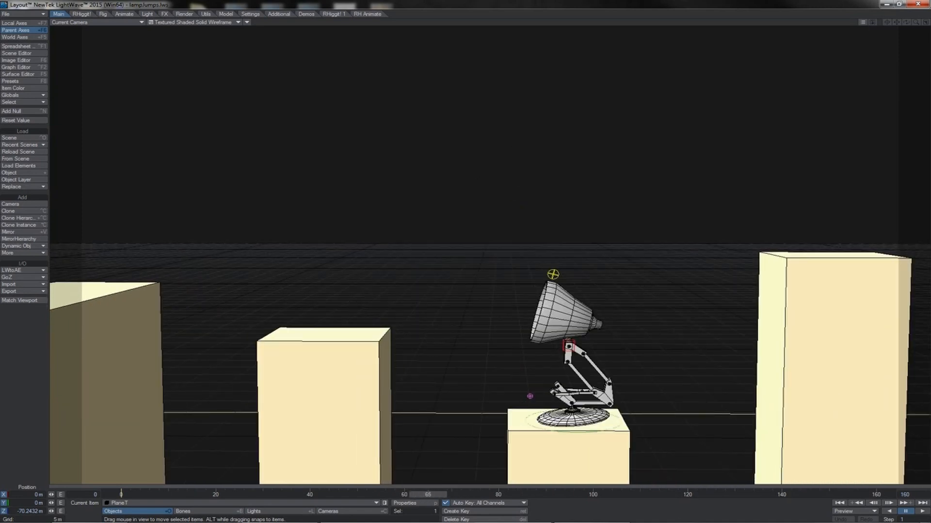
key(Right)
key(Right)
key(Right)
key(Right)
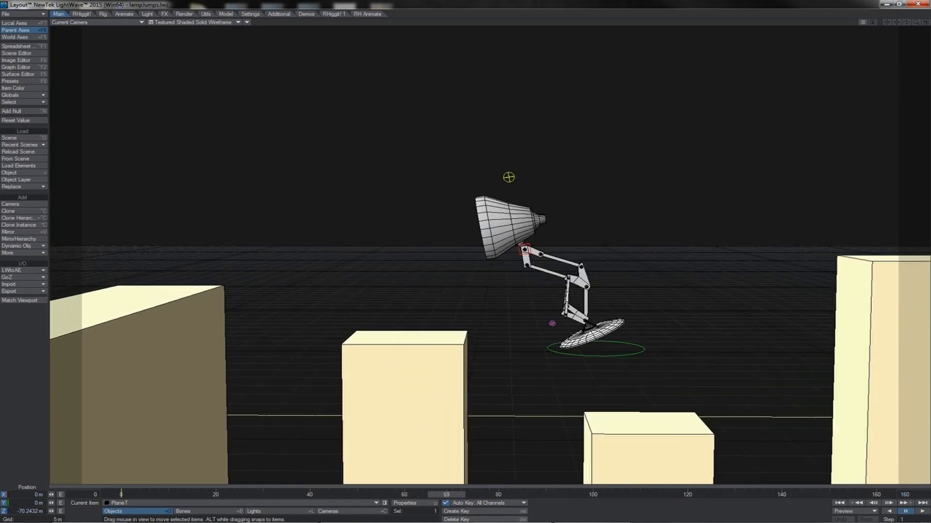
Step forward from frame 69 to frame 79 to follow the lamp's jump onto the next block
key(Right)
key(Right)
key(Right)
key(Right)
key(Right)
key(Right)
key(Right)
key(Right)
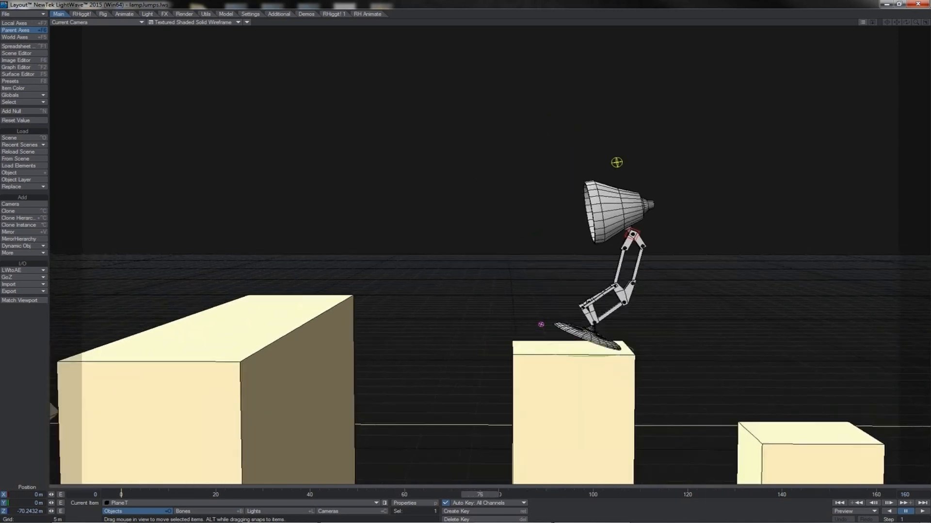
key(Right)
key(Right)
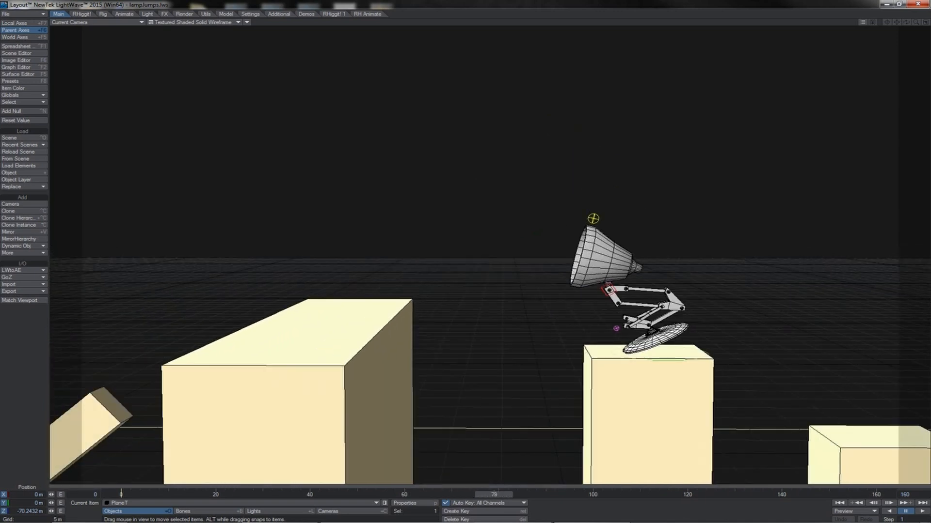
Step back to frame 76 and forward past frame 79 to examine how the lamp absorbs its landing before the next takeoff
key(Right)
key(Right)
key(Right)
key(Right)
key(Left)
key(Left)
key(Left)
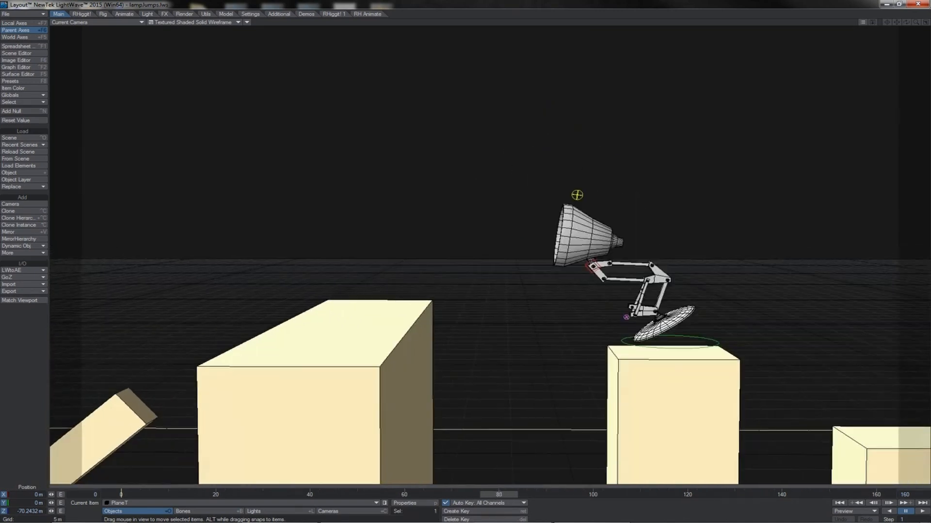
key(Left)
key(Left)
key(Left)
key(Left)
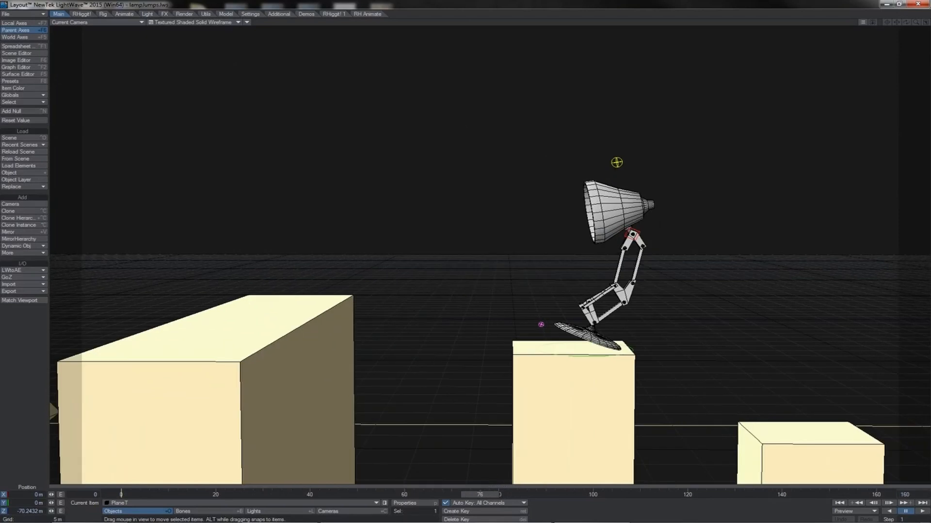
key(Right)
key(Right)
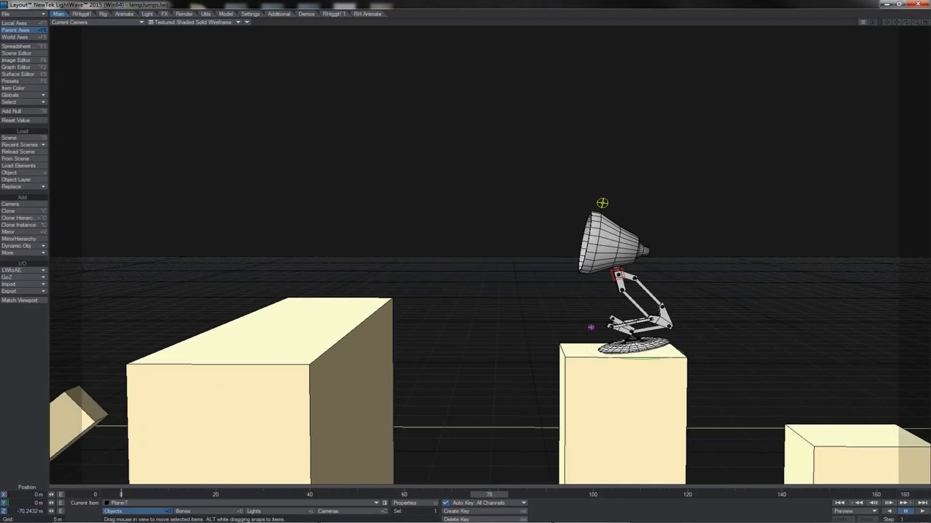
key(Right)
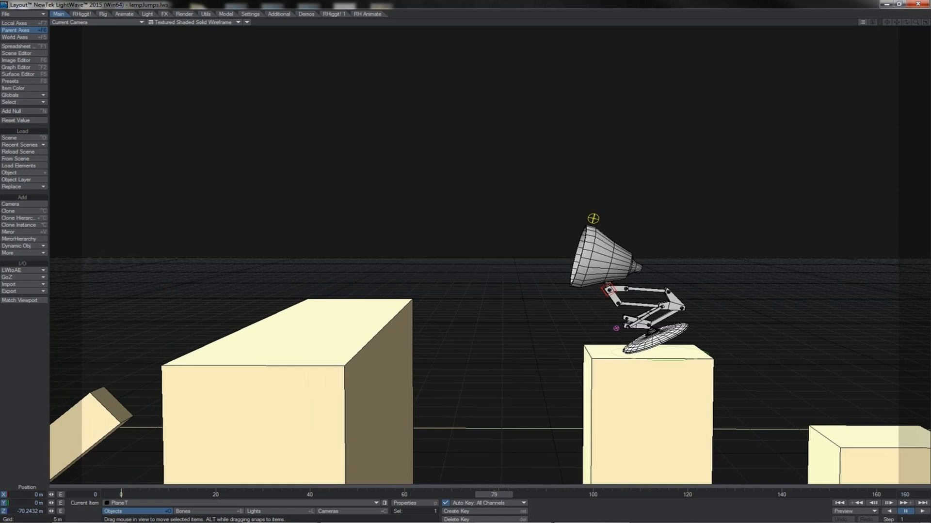
key(Right)
key(Right)
key(Right)
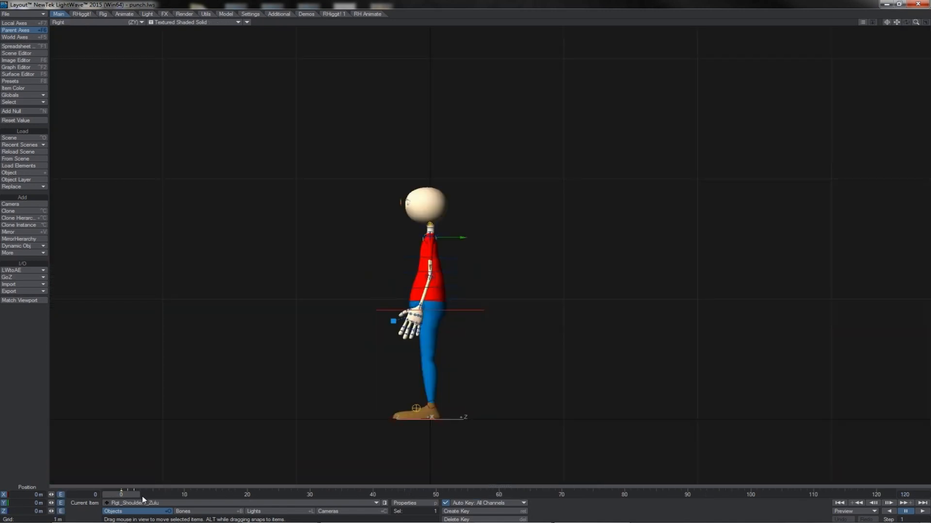
Step between frames 0, 1 and 2 of the punch scene to compare the character's key poses in the side view
key(Right)
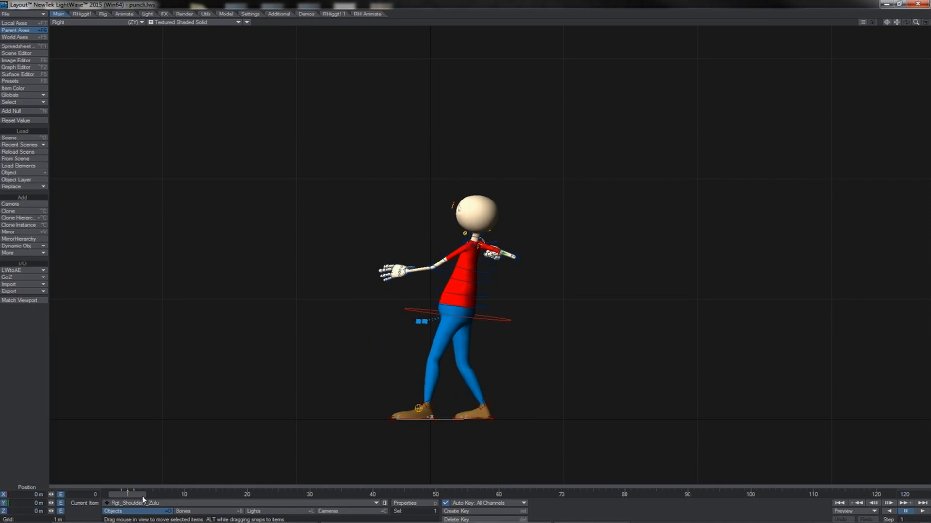
key(Right)
key(Left)
key(Left)
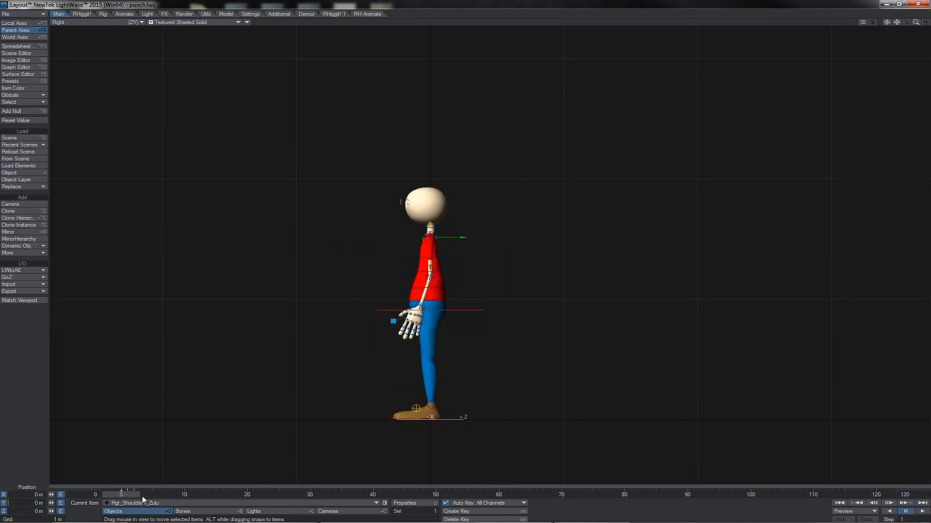
key(Right)
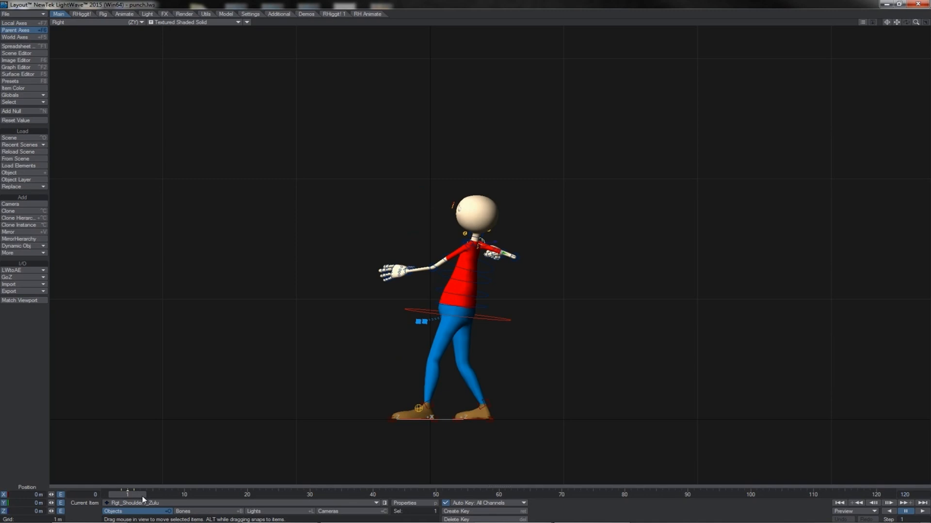
key(Right)
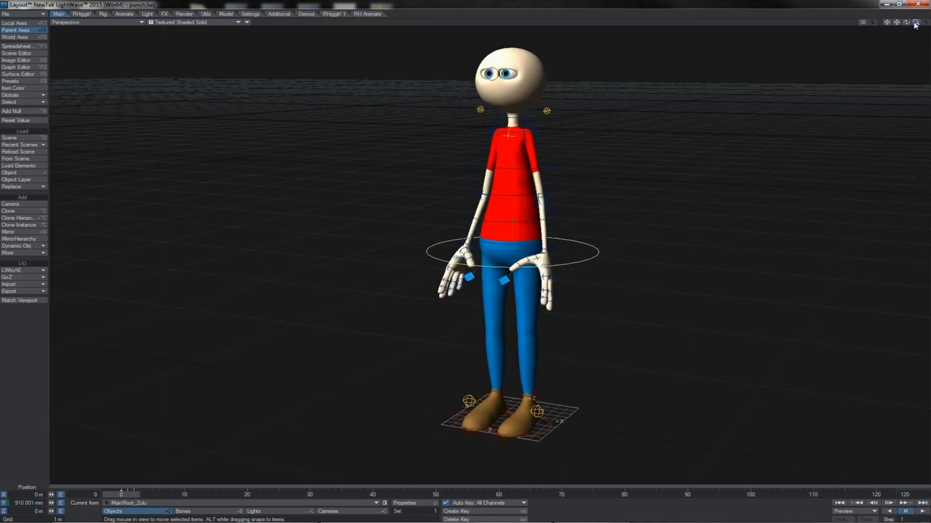
Step repeatedly between frames 0 and 2 in the perspective view to compare the character's rest, wind-up and punch poses
key(Right)
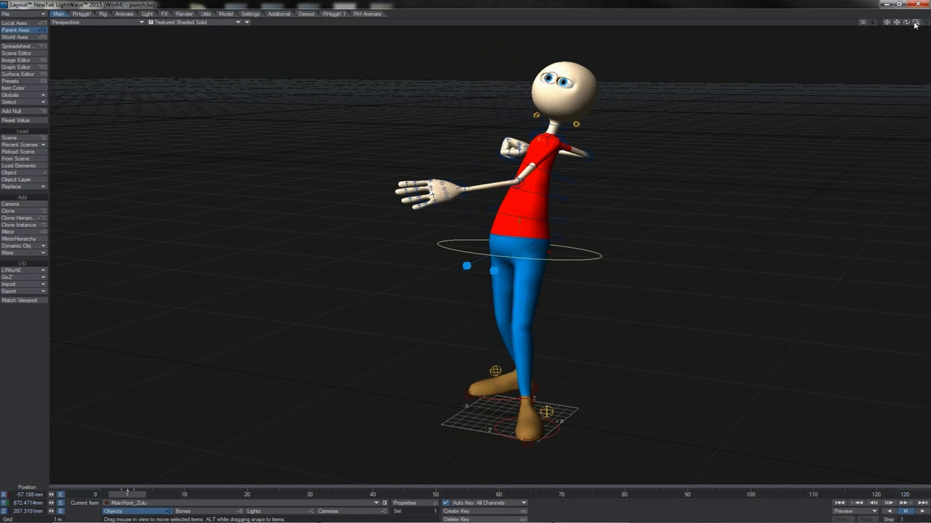
key(Left)
key(Right)
key(Right)
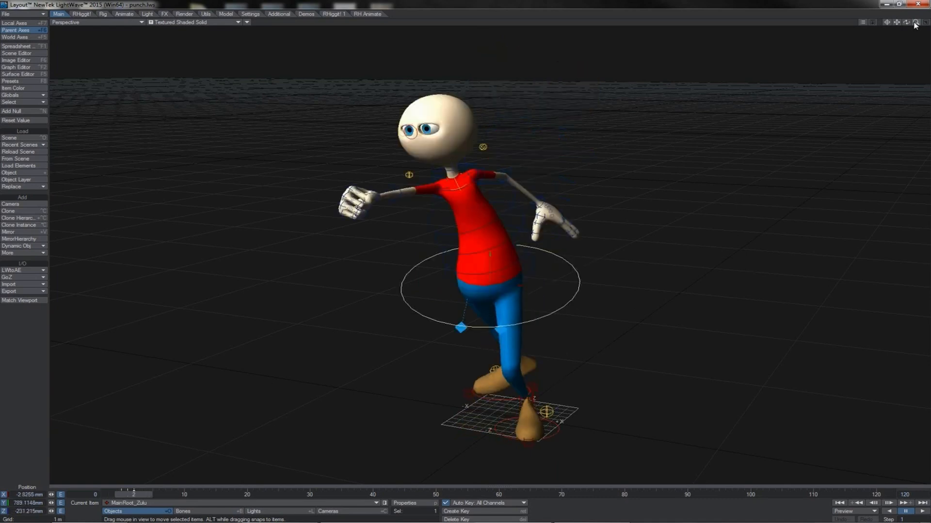
key(Left)
key(Left)
key(Right)
key(Right)
key(Left)
key(Left)
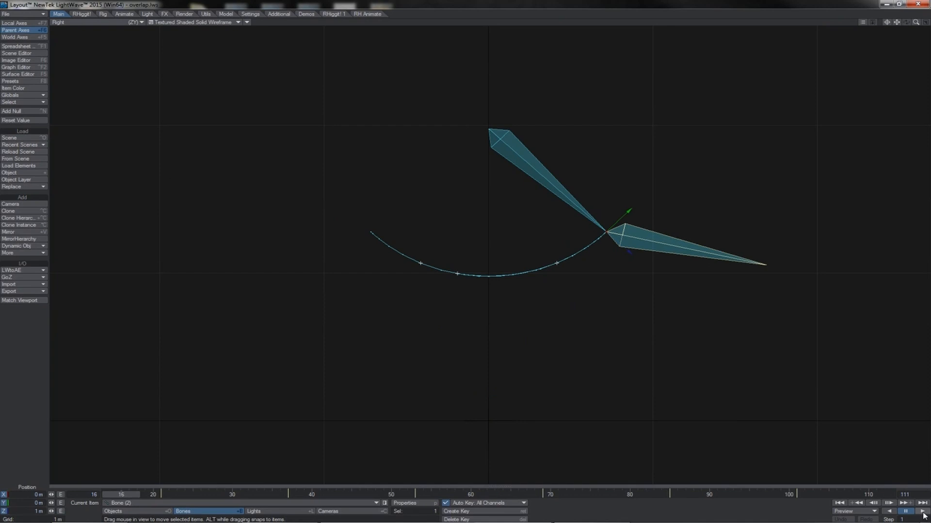
Play the two-bone swing in the overlap scene and stop playback at about frame 36
click(923, 513)
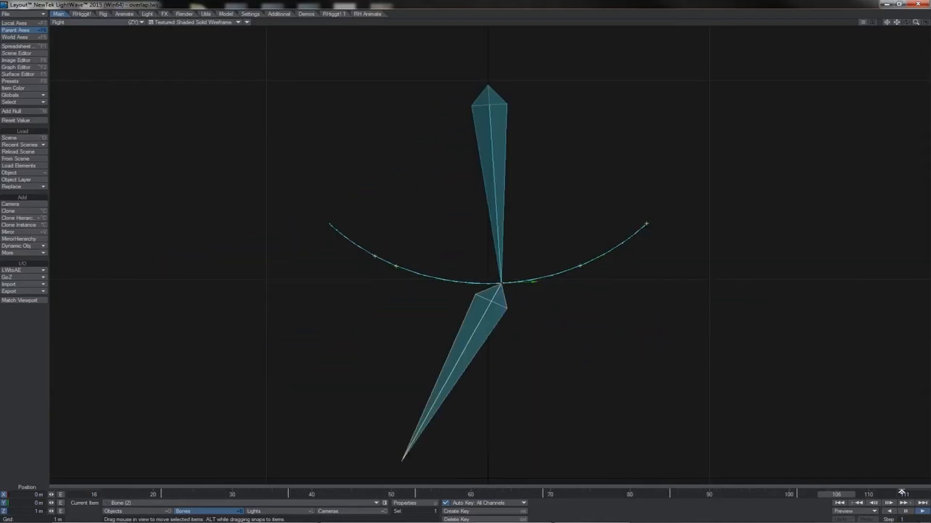
click(905, 512)
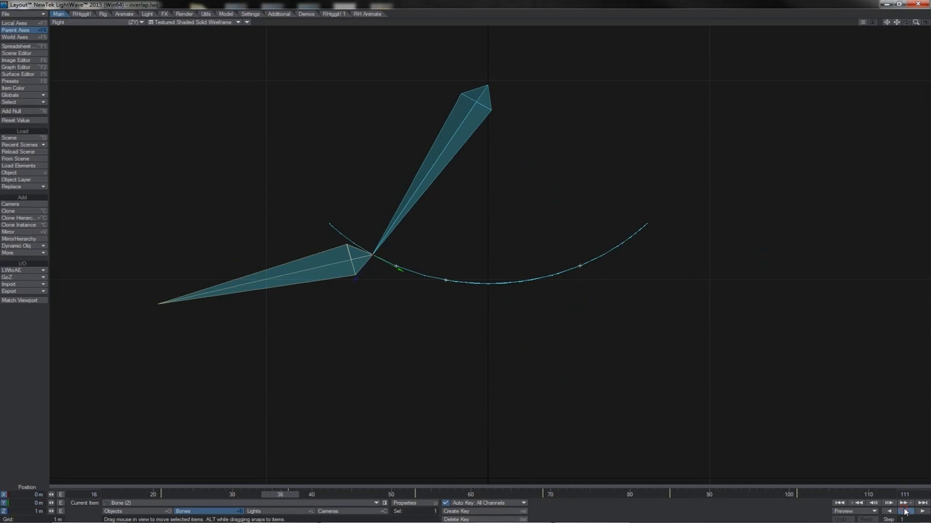
Select the upper bone and step around frame 32 to examine where its swing changes direction
click(450, 141)
key(Left)
key(Left)
key(Left)
key(Left)
key(Left)
key(Left)
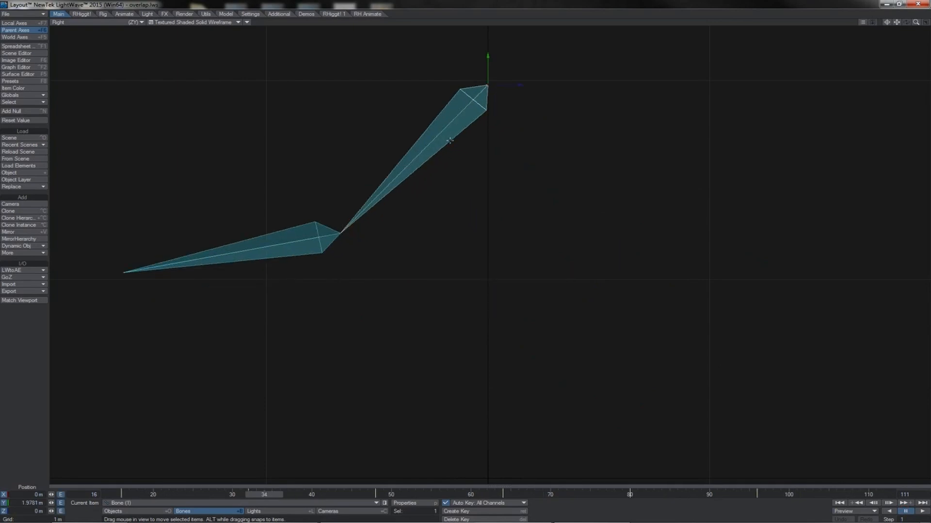
key(Right)
key(Right)
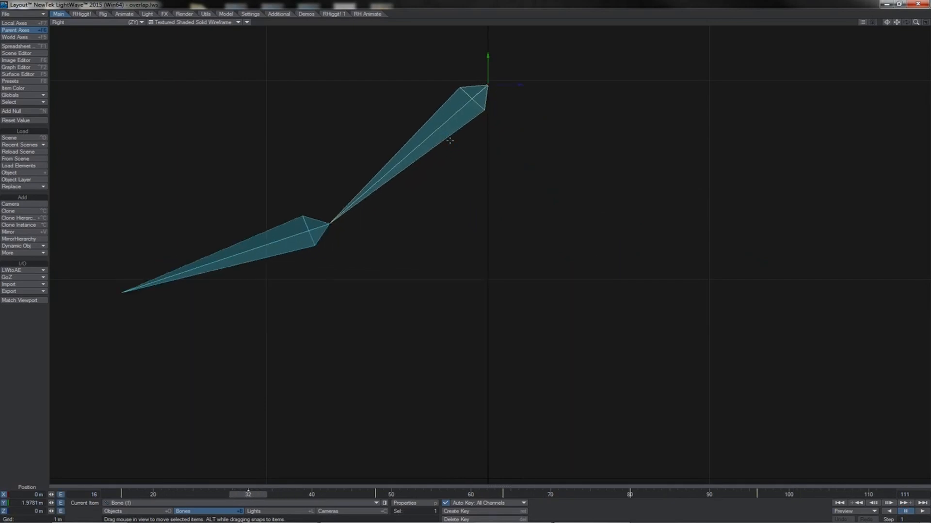
key(Right)
key(Right)
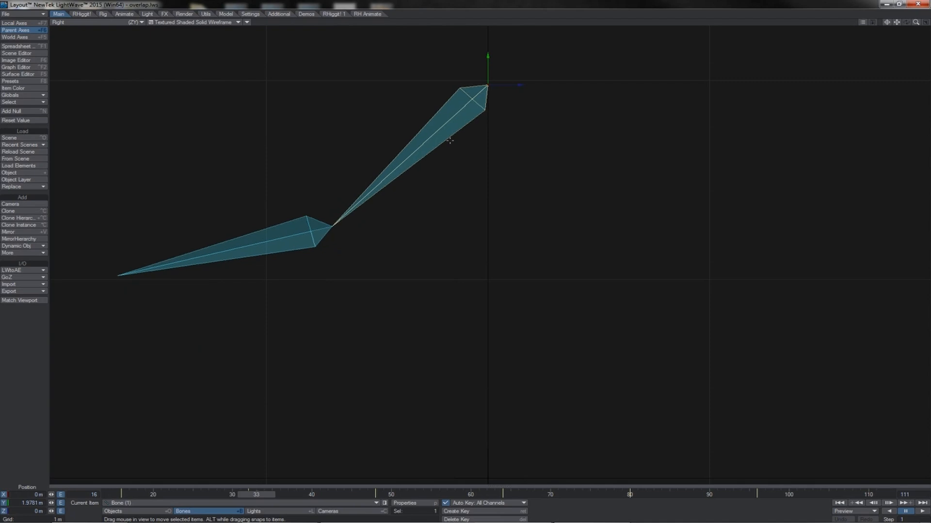
Select the lower bone and step back and forth around frames 32 to 36 to examine its delayed rotation relative to the upper bone
click(432, 138)
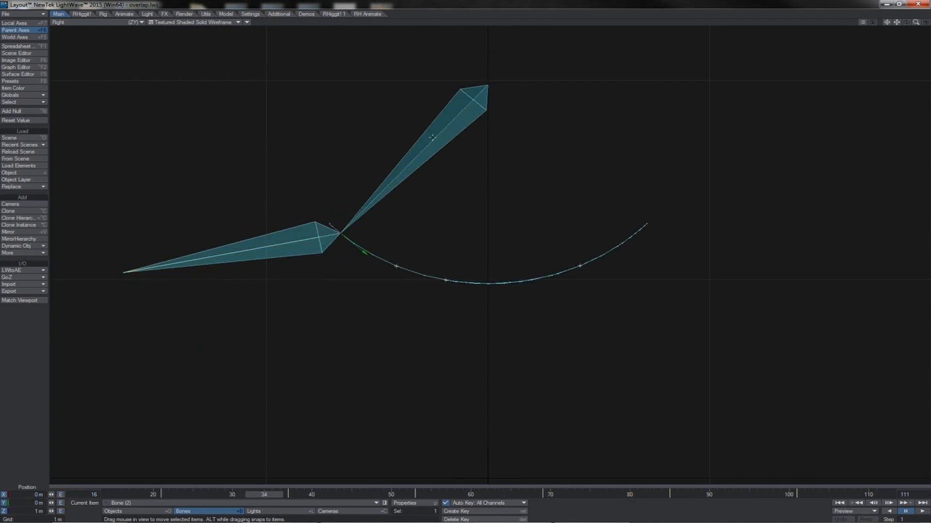
key(Right)
key(Right)
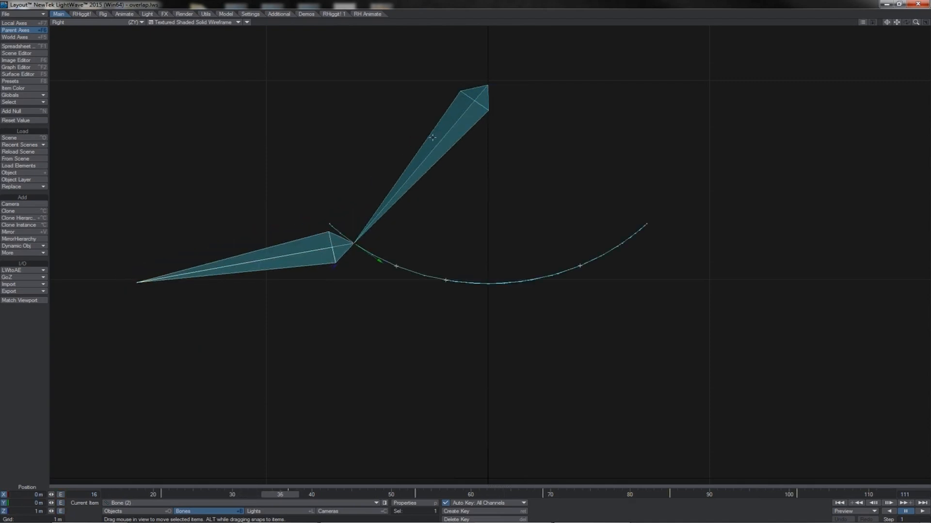
key(Left)
key(Left)
key(Left)
key(Left)
key(Left)
key(Left)
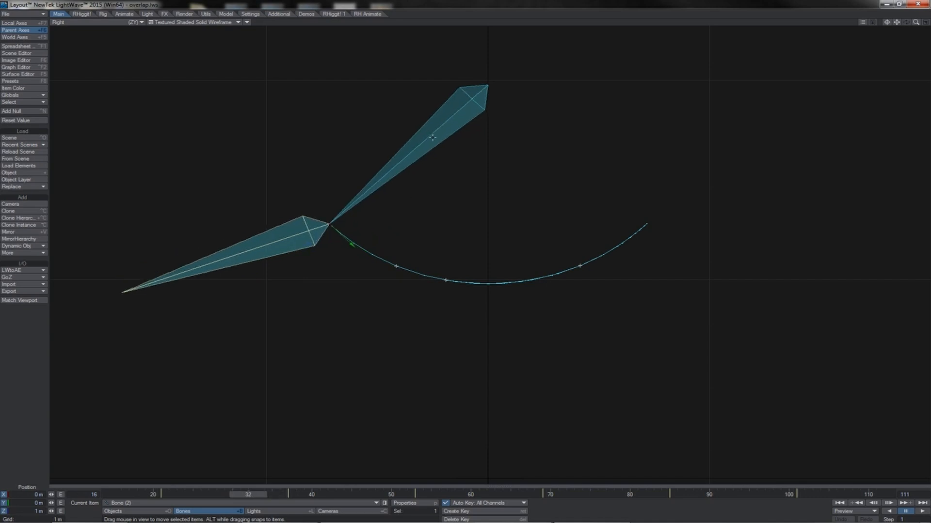
key(Right)
key(Right)
key(Right)
key(Right)
key(Right)
key(Right)
key(Right)
key(Right)
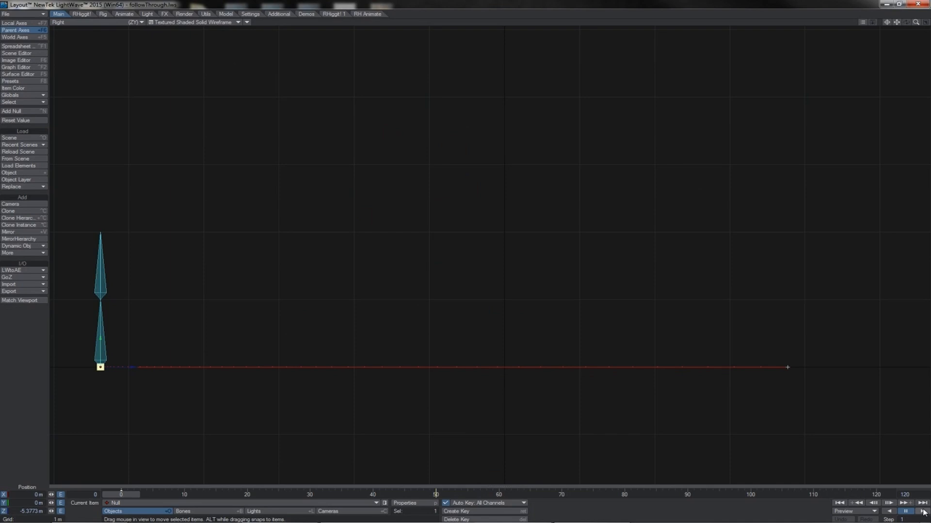
Play the followThrough scene and stop playback at frame 54, just after the null's motion ends
click(922, 511)
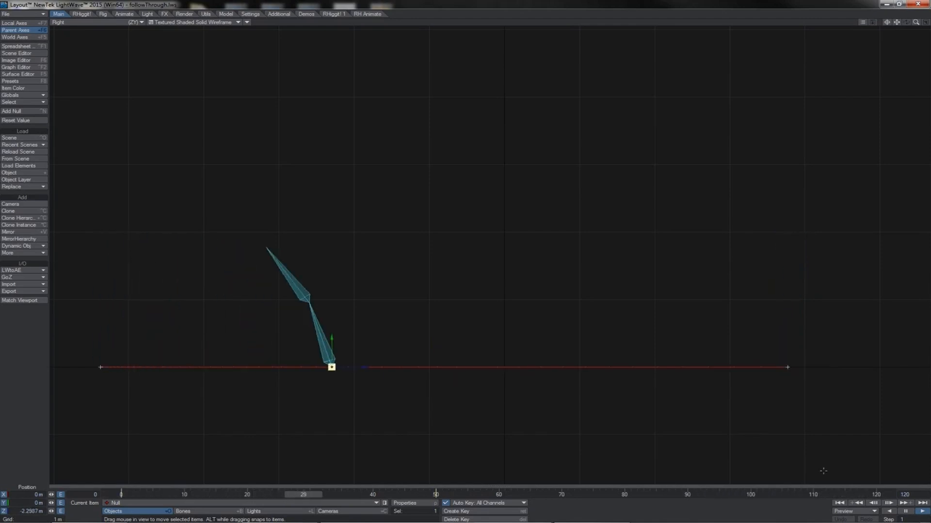
click(905, 511)
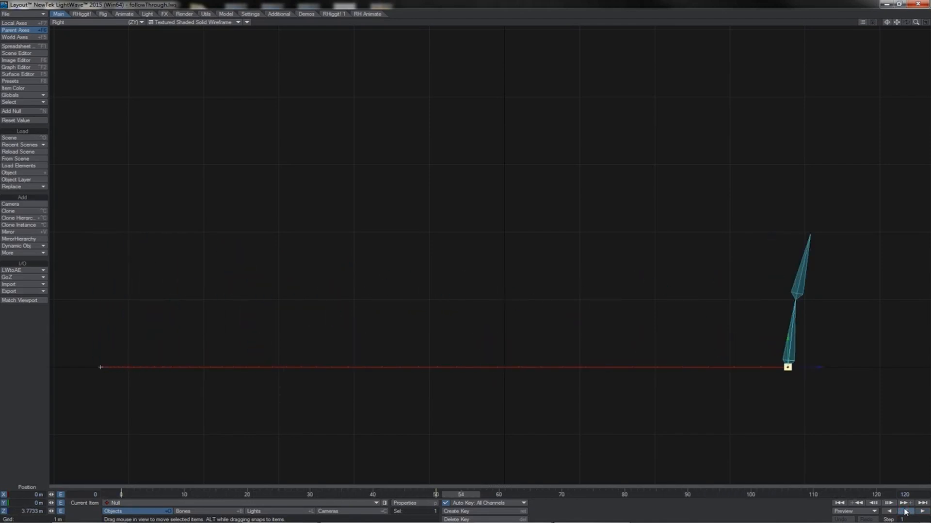
Step between frames 50 and 56 to examine the bones' follow-through after the null stops, and restart playback
key(Left)
key(Left)
key(Left)
key(Left)
key(Right)
key(Right)
key(Right)
key(Right)
key(Right)
key(Right)
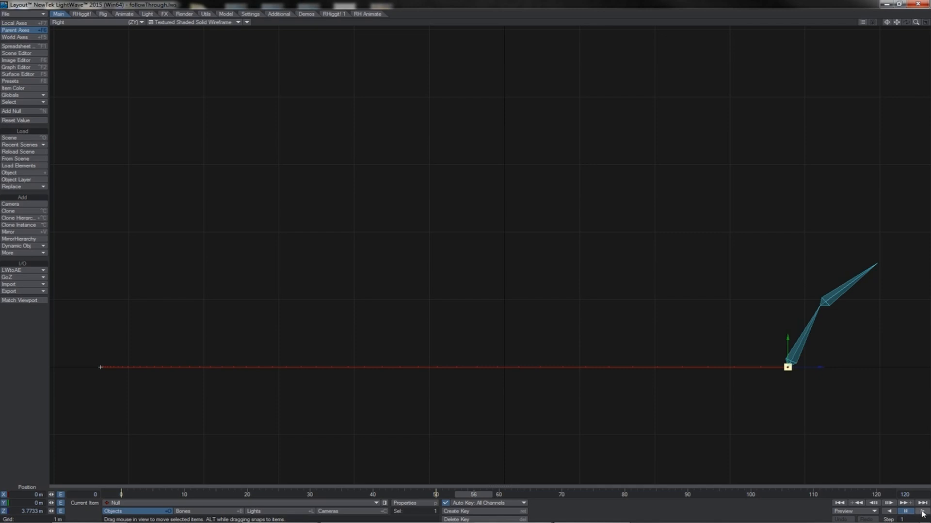
click(921, 512)
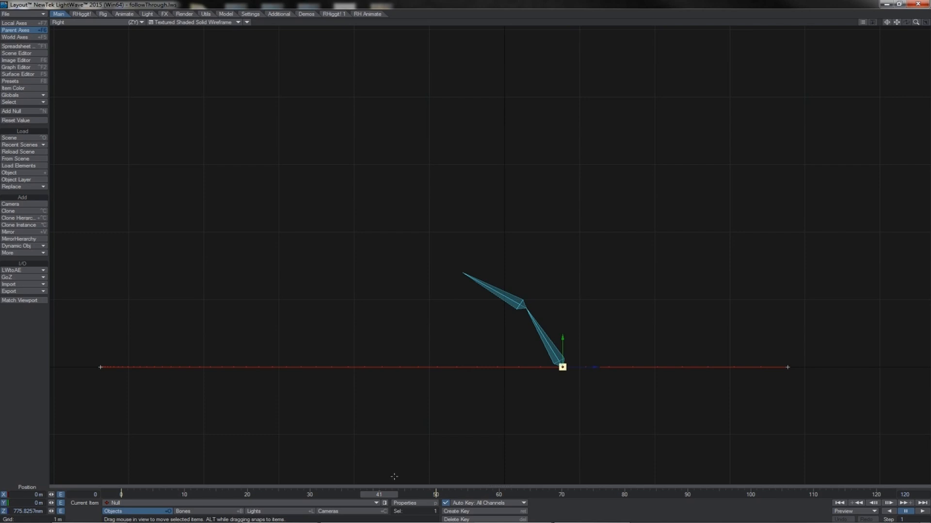
Scrub the followThrough scene from frame 41 back toward its start, and play the scene with the moving camera from frame 0
drag(388, 498, 167, 498)
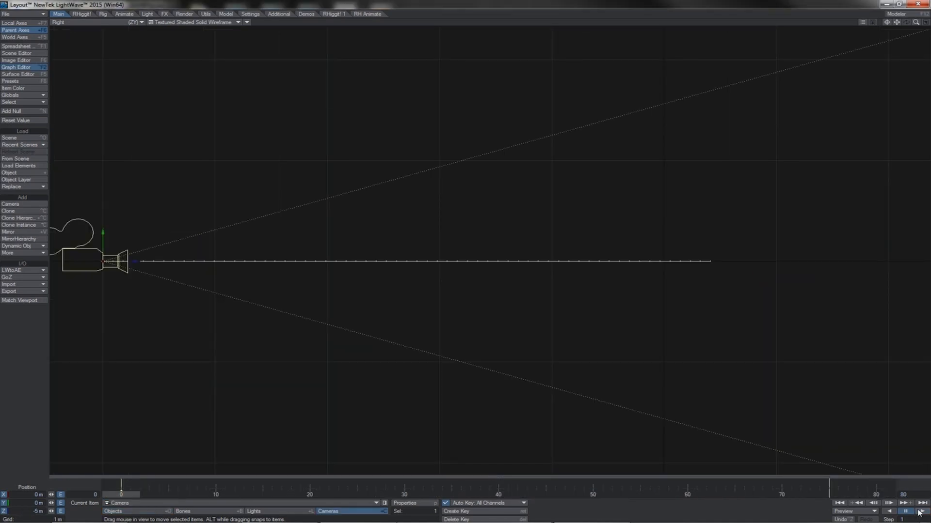
click(919, 511)
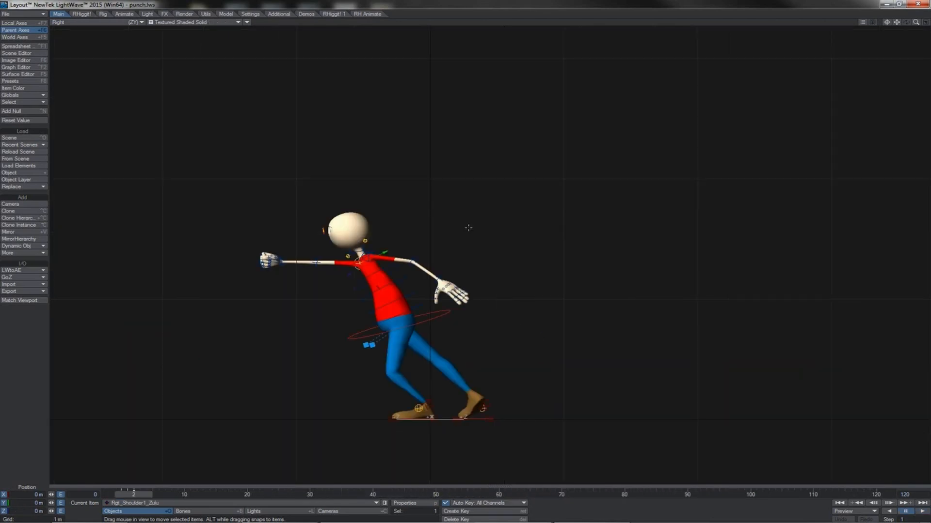
Step back and forth between frames 0, 1 and 2 of the punch scene to examine the character's standing, wind-up and punch poses
key(Left)
key(Left)
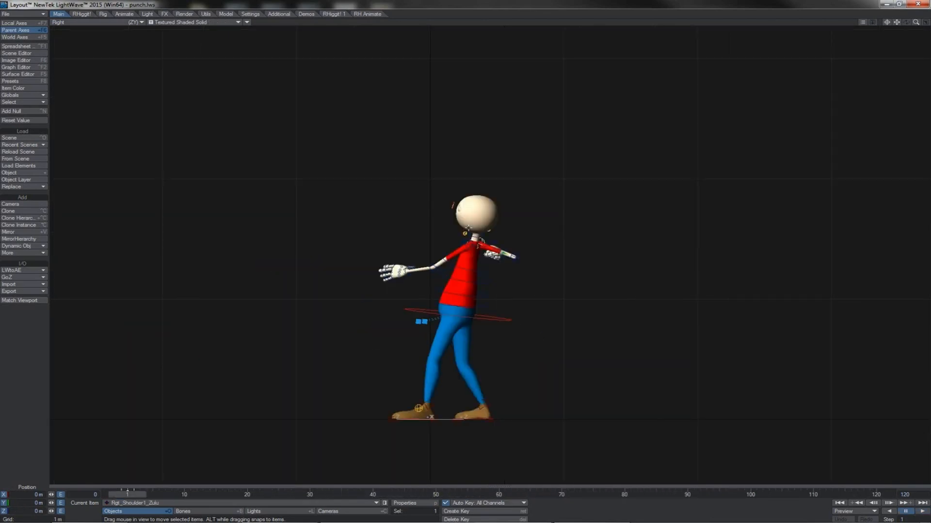
key(Right)
key(Right)
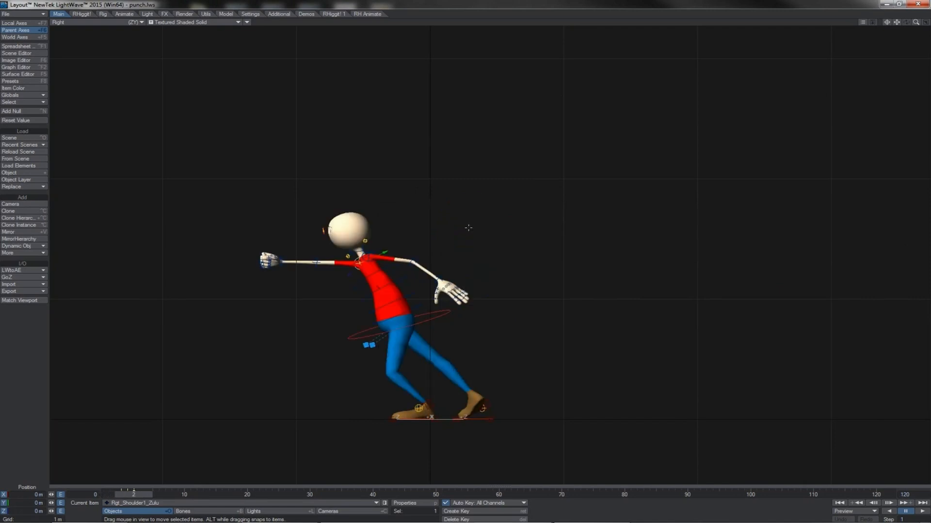
key(Left)
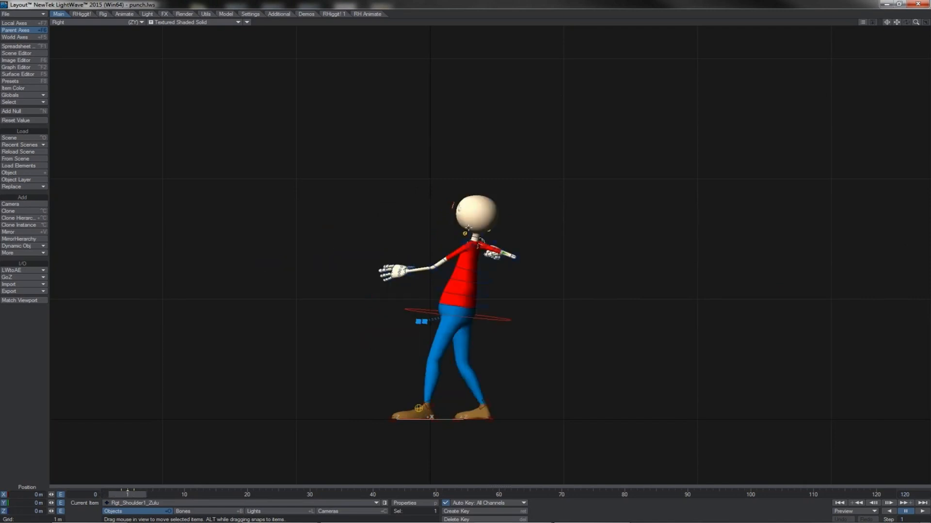
key(Right)
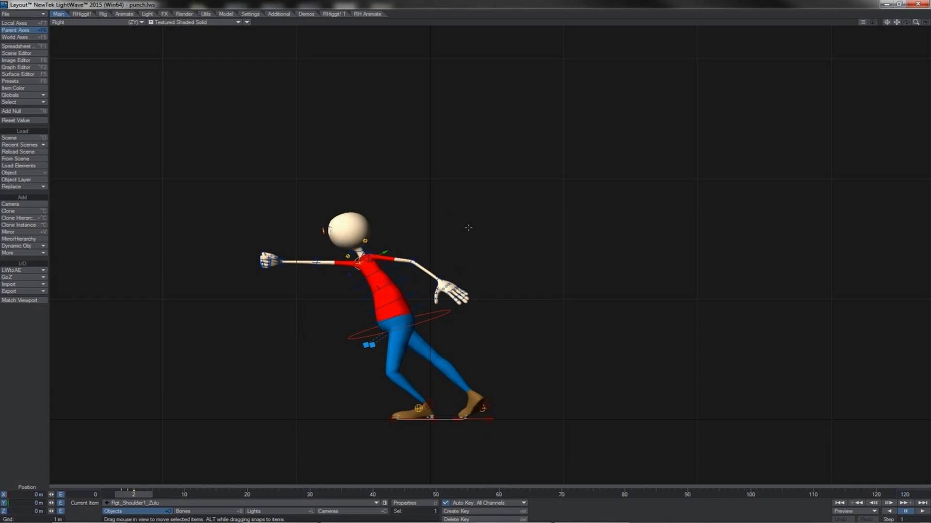
key(Left)
key(Left)
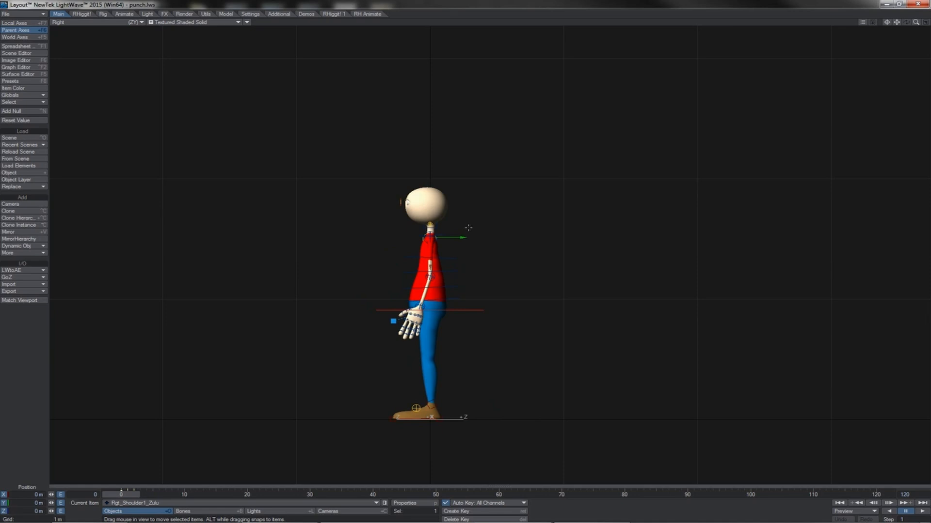
key(Right)
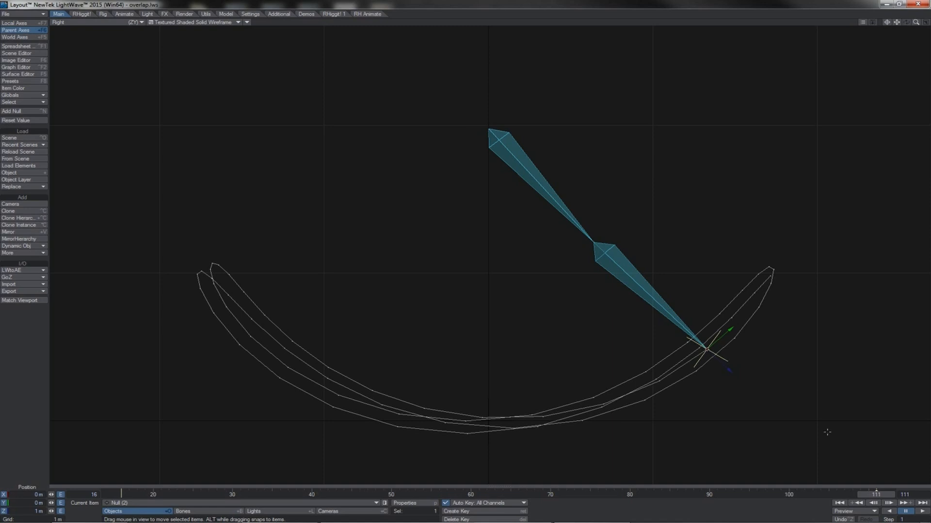
Play the overlap scene with the swinging bones, and return the ArmWhip scene to its first frame
click(916, 512)
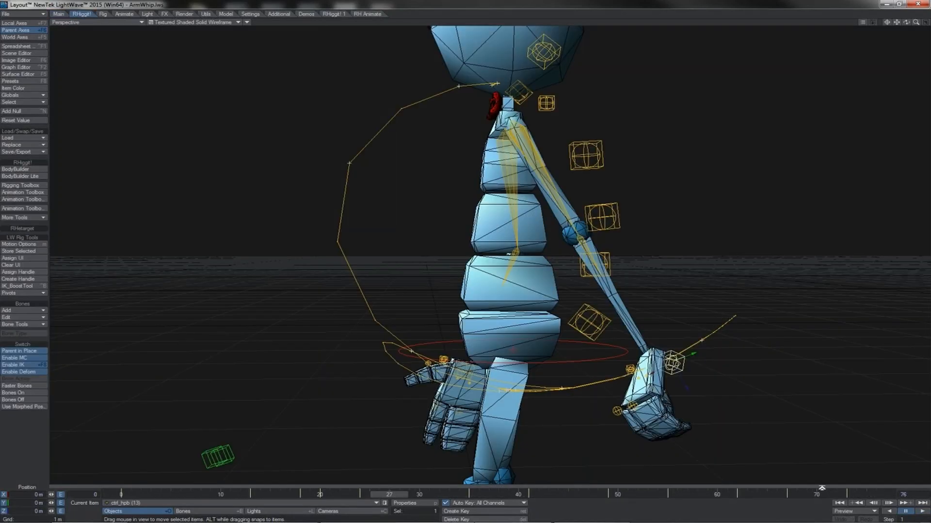
click(841, 503)
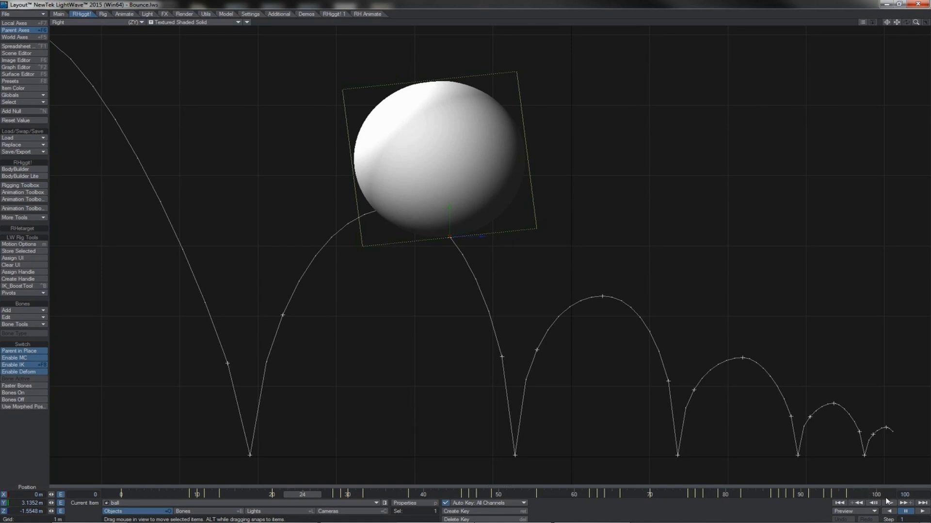
Rewind the Bounce scene to frame 0 and play the ball's bouncing motion
click(840, 503)
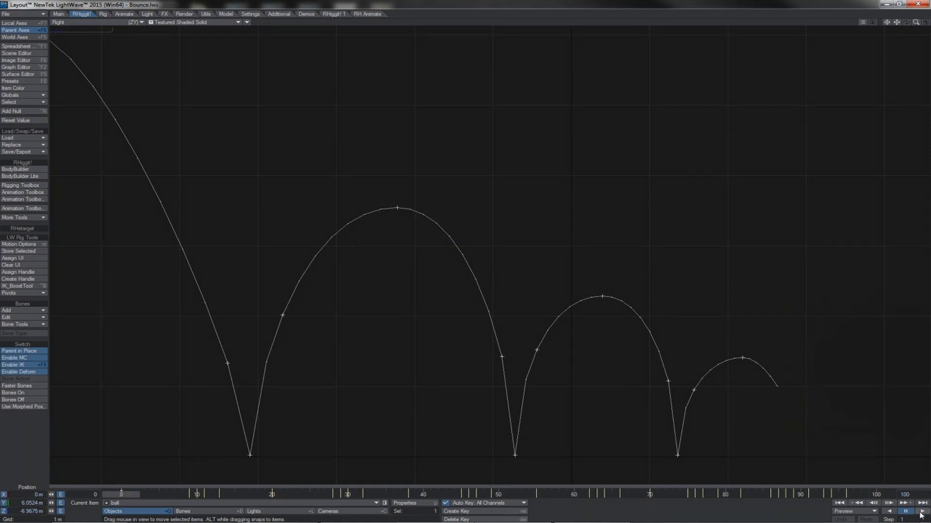
click(921, 512)
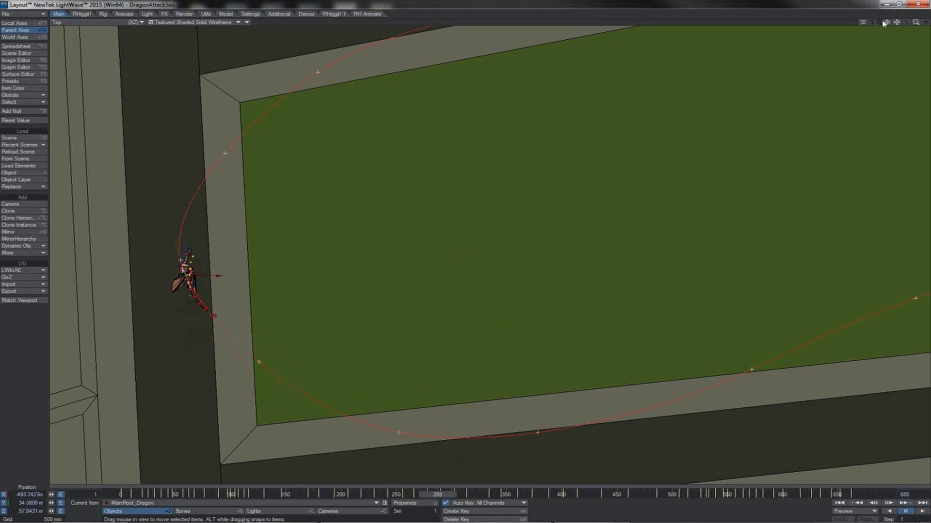
Scrub the DragonAttack scene from about frame 288 onward in the Top and Current Camera views to examine the dragon's flight path and pose
drag(883, 23, 923, 22)
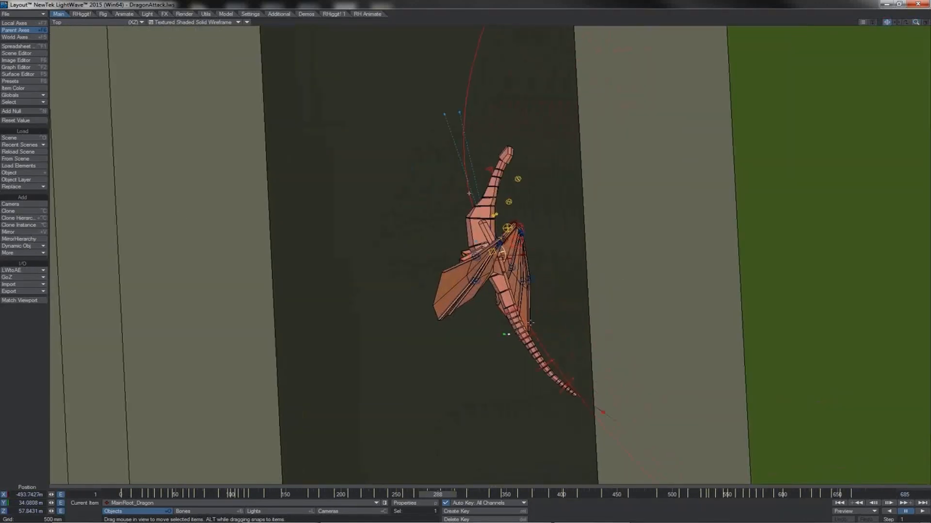
drag(449, 497, 498, 497)
drag(485, 495, 453, 495)
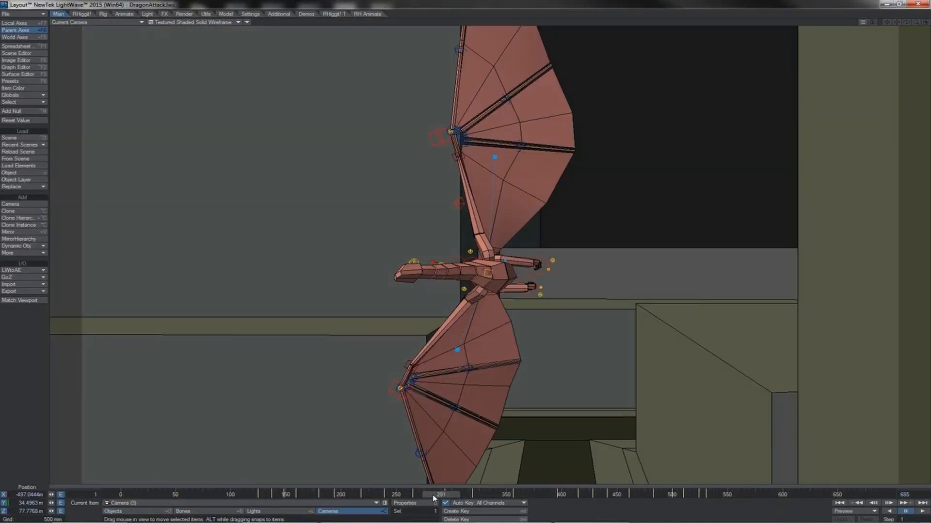
click(433, 495)
drag(432, 495, 493, 495)
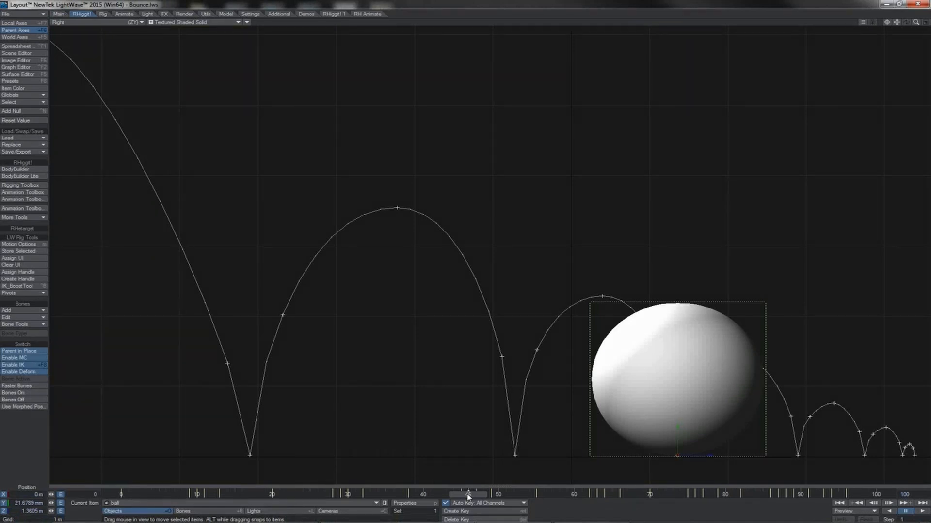
Scrub the Bounce scene between frames 46, 28 and 20 to examine how the ball squashes and stretches along its path
drag(468, 497, 333, 494)
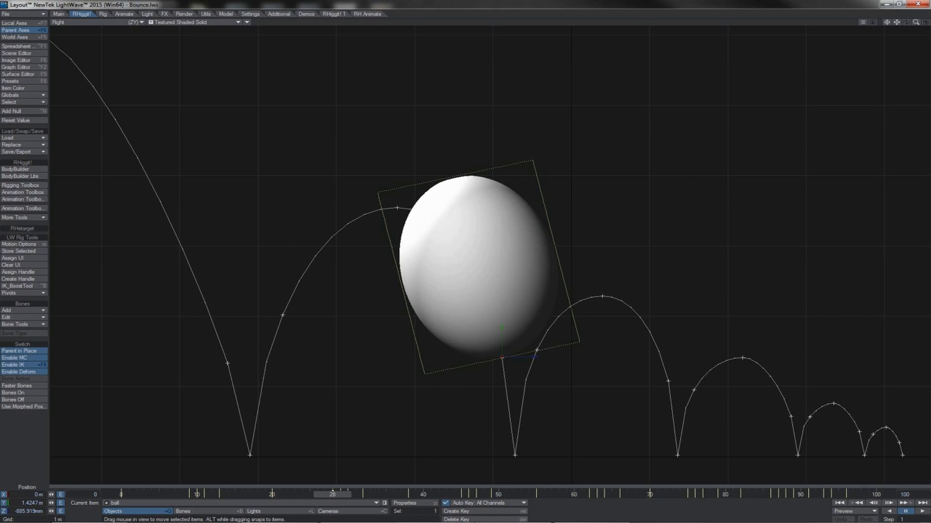
drag(333, 495, 272, 495)
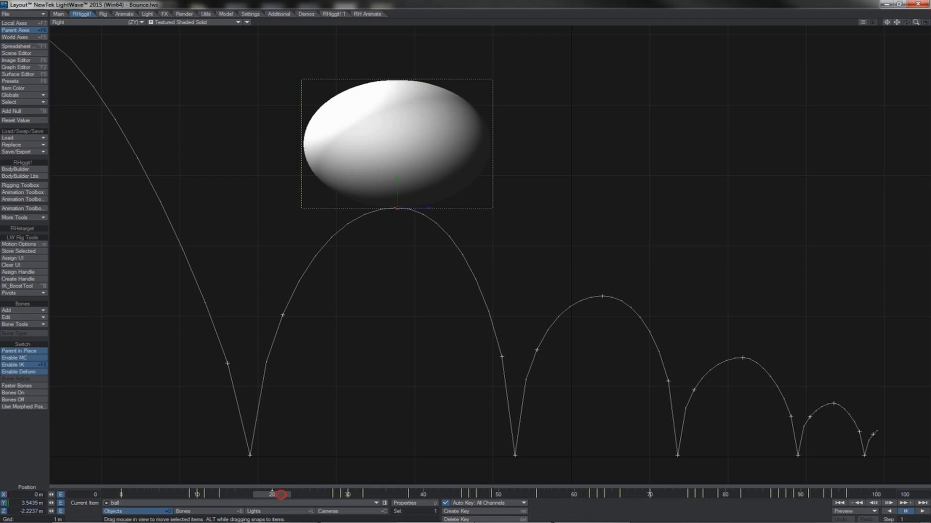
drag(282, 499, 343, 499)
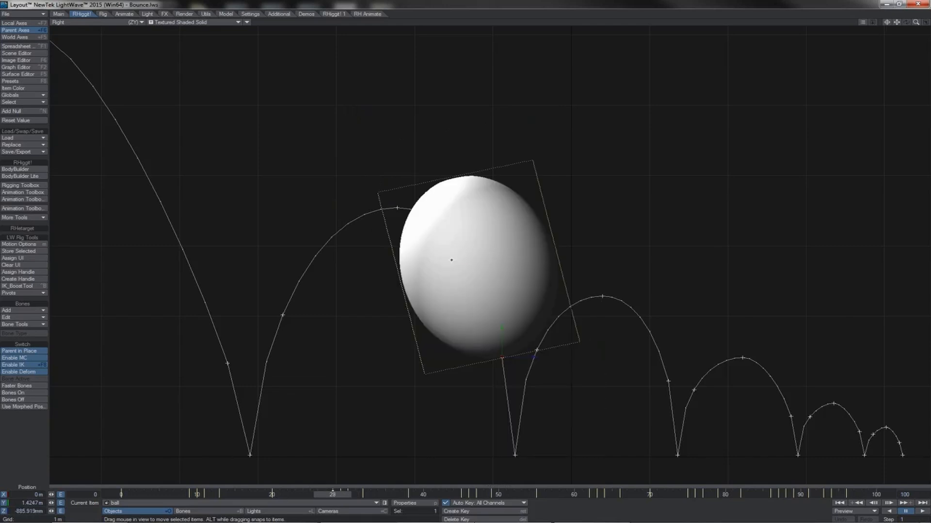
Adjust the ball's deformation at frame 28 with the Squash tool
key(ctrl+h)
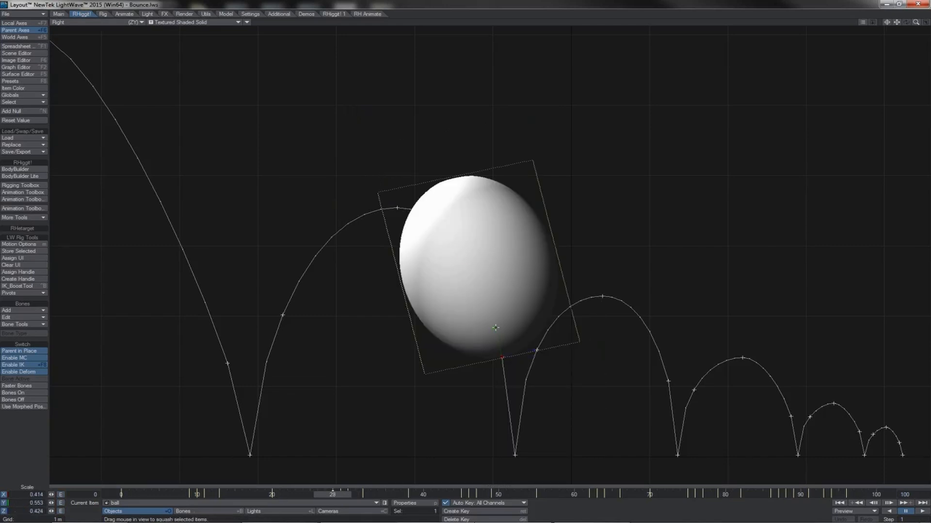
mouse_move(495, 327)
mouse_down()
mouse_move(485, 328)
mouse_move(485, 248)
mouse_move(485, 409)
mouse_move(485, 228)
mouse_move(485, 366)
mouse_move(485, 339)
mouse_up()
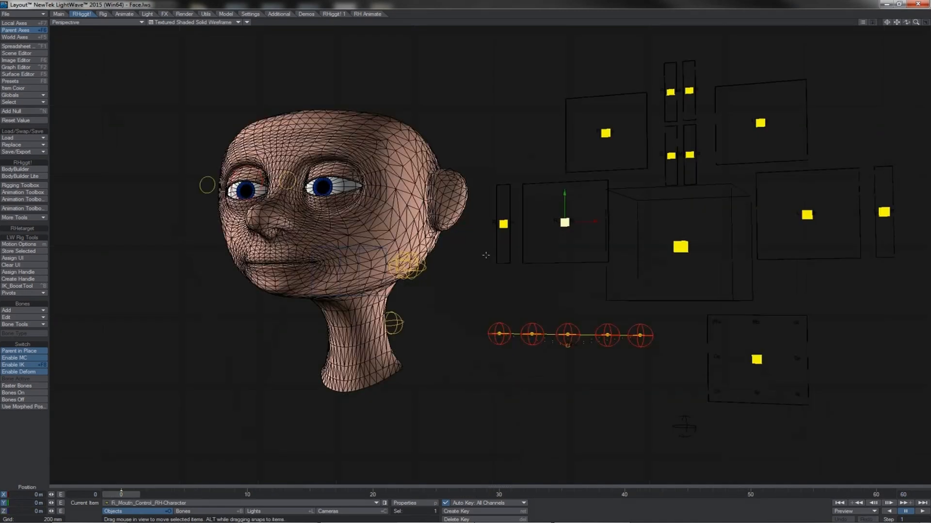
In the Back view of the Face scene, move the Sync_Control_RH-Character mouth control to about X -181 mm, Y -854 mm
key(3)
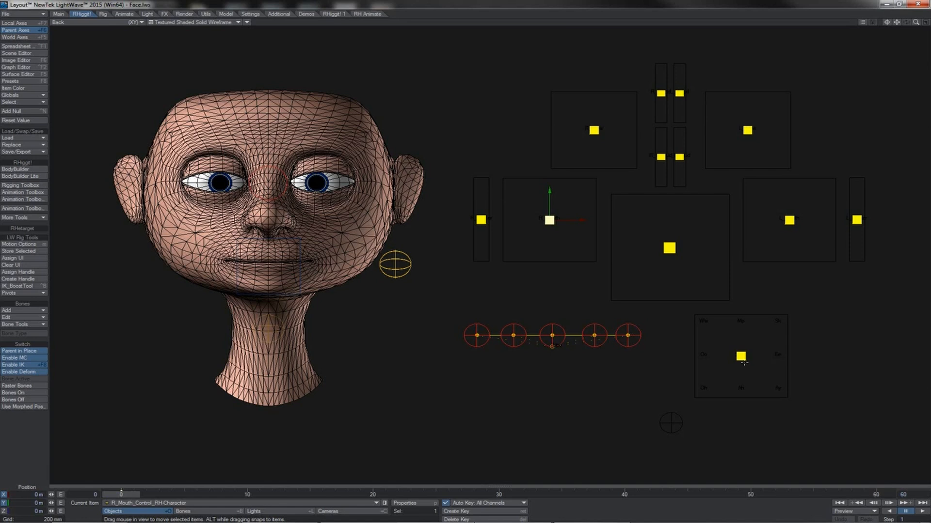
click(741, 358)
drag(802, 330, 823, 329)
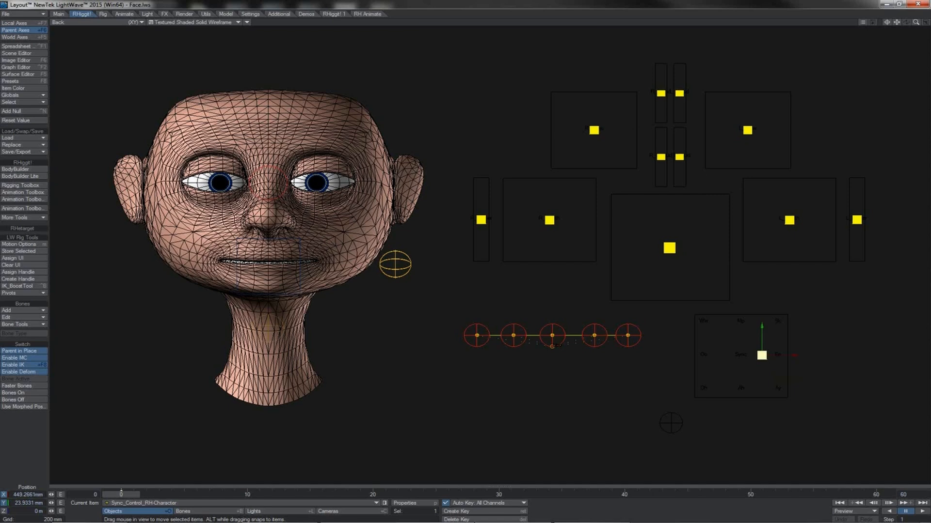
drag(762, 355, 732, 391)
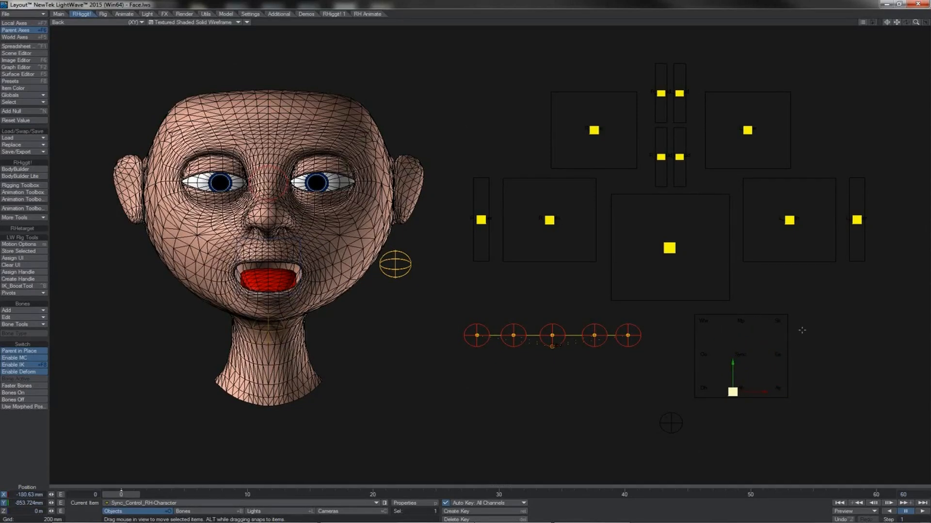